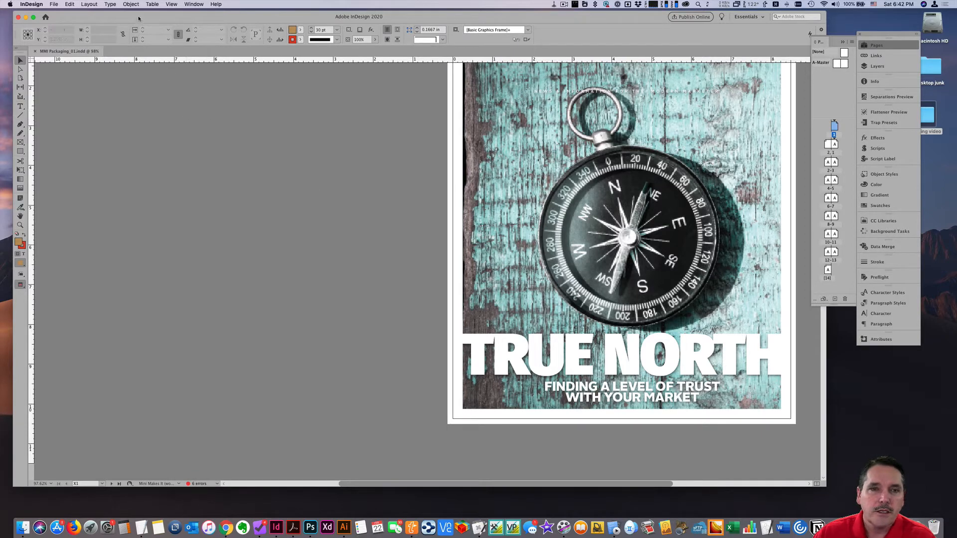
Open the Package dialog and review the document's fonts, links and images, inks and print settings, ending on the summary
click(53, 4)
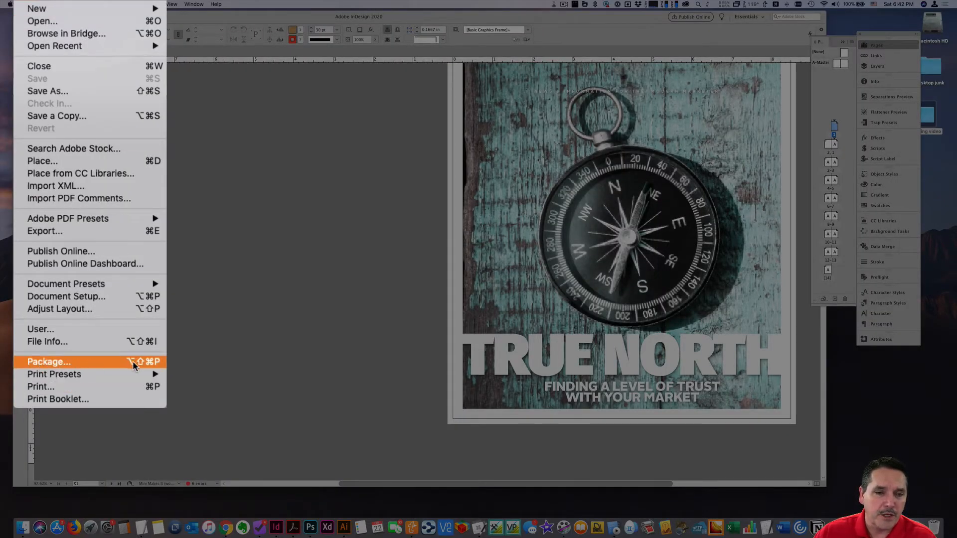
click(58, 363)
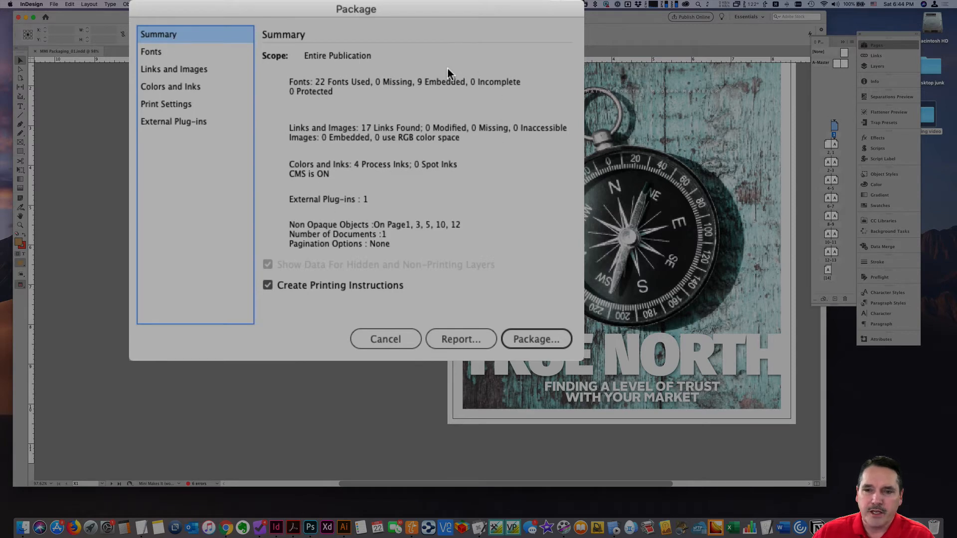
click(156, 52)
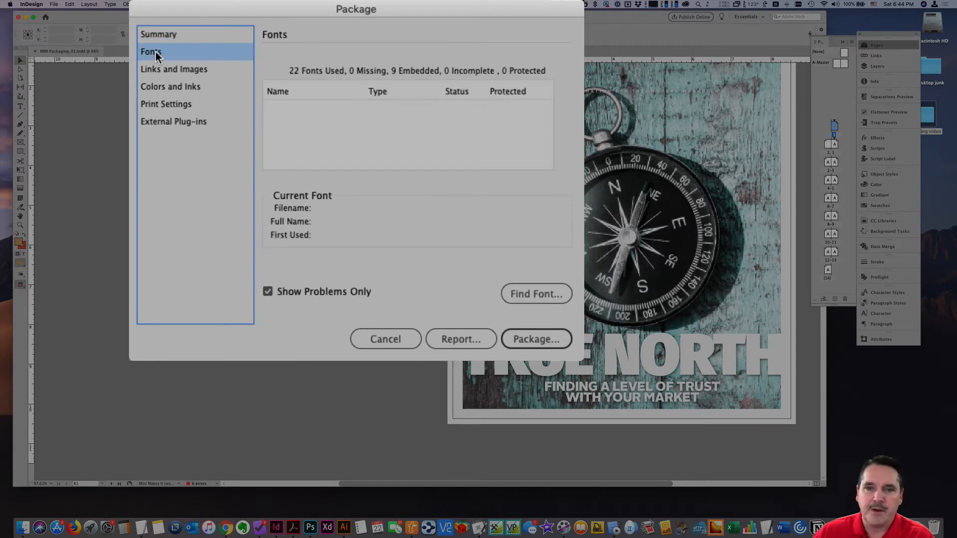
click(156, 74)
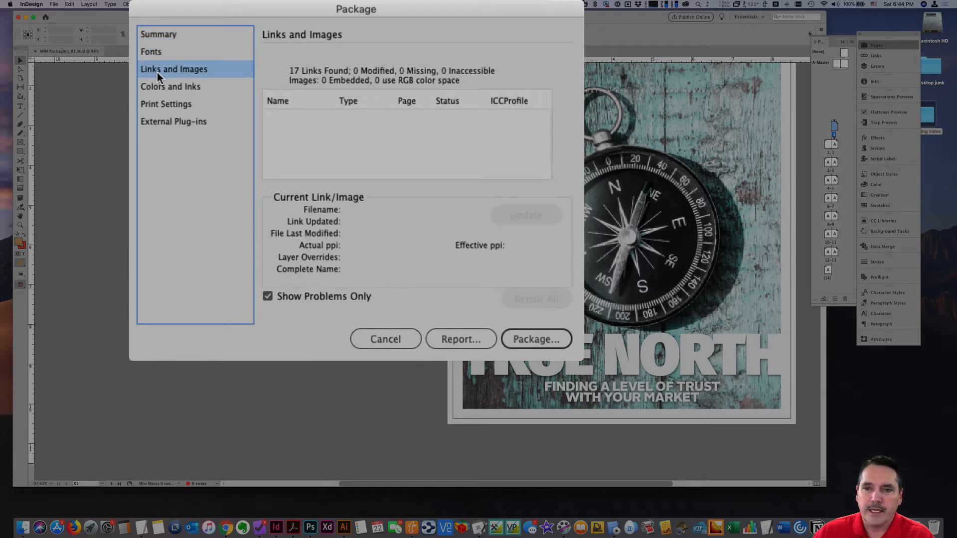
click(170, 90)
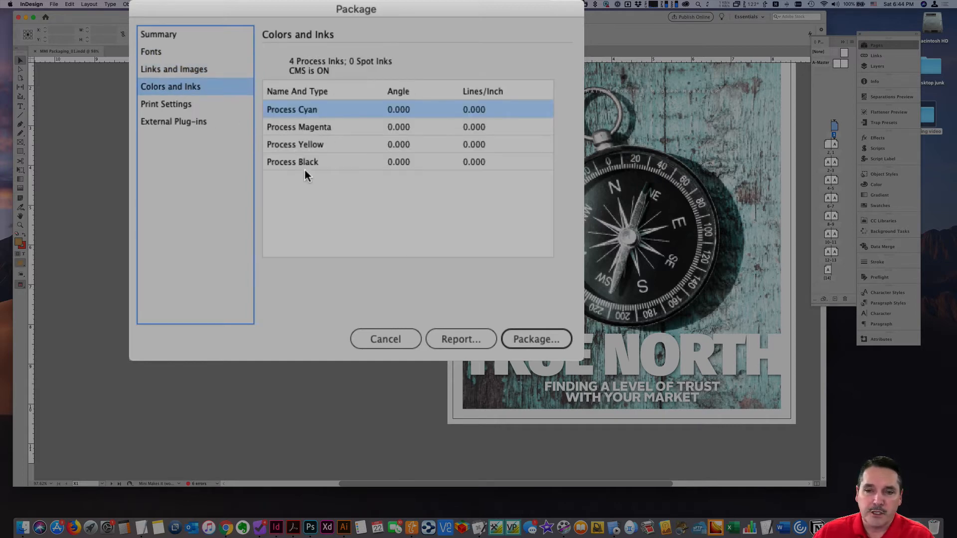
click(172, 104)
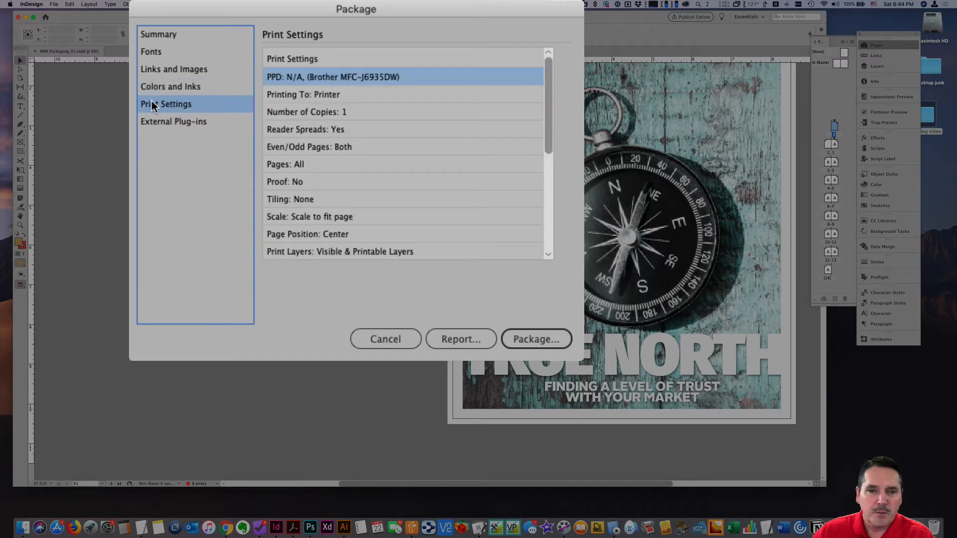
scroll(381, 105, down, 5)
scroll(378, 116, up, 5)
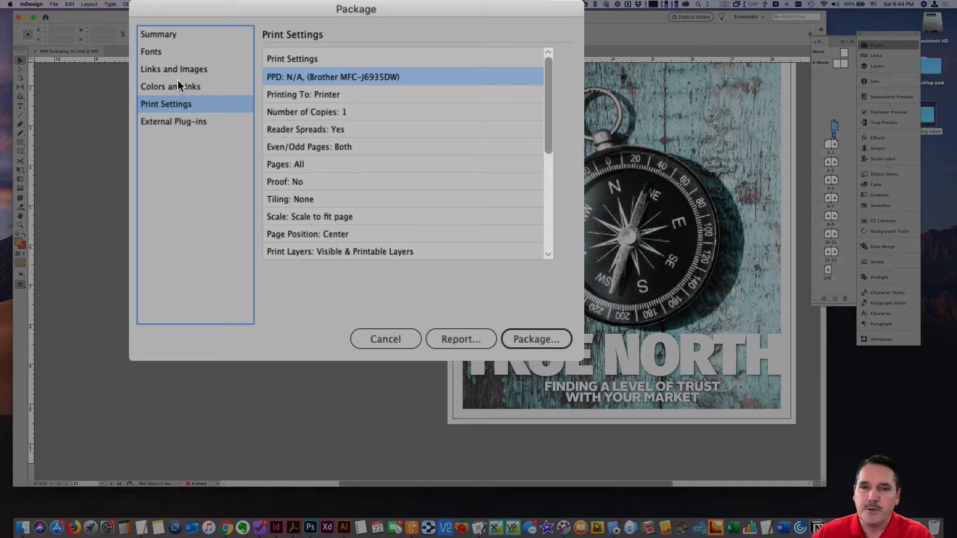
click(168, 35)
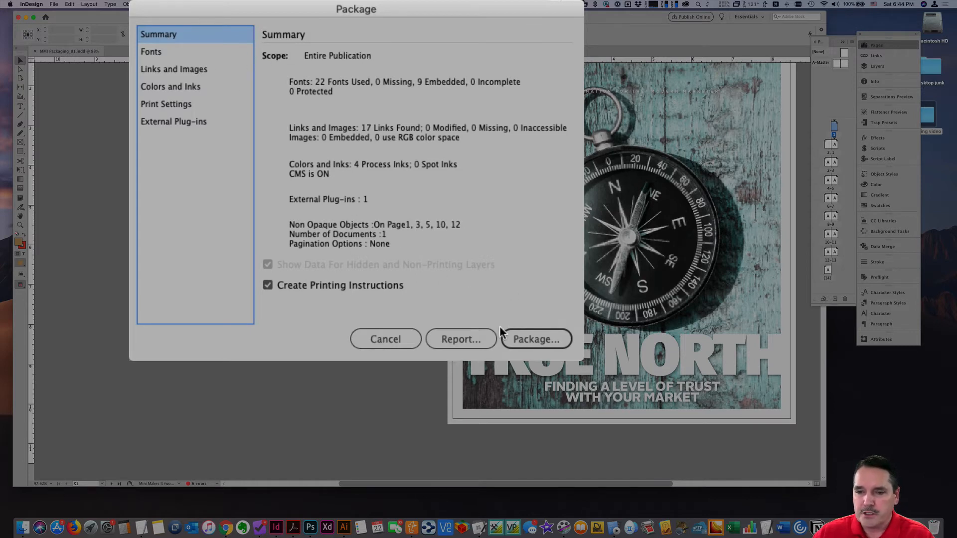
Proceed with packaging using the existing Instructions.txt printing instructions, and enlarge and reposition the package save dialog
click(464, 341)
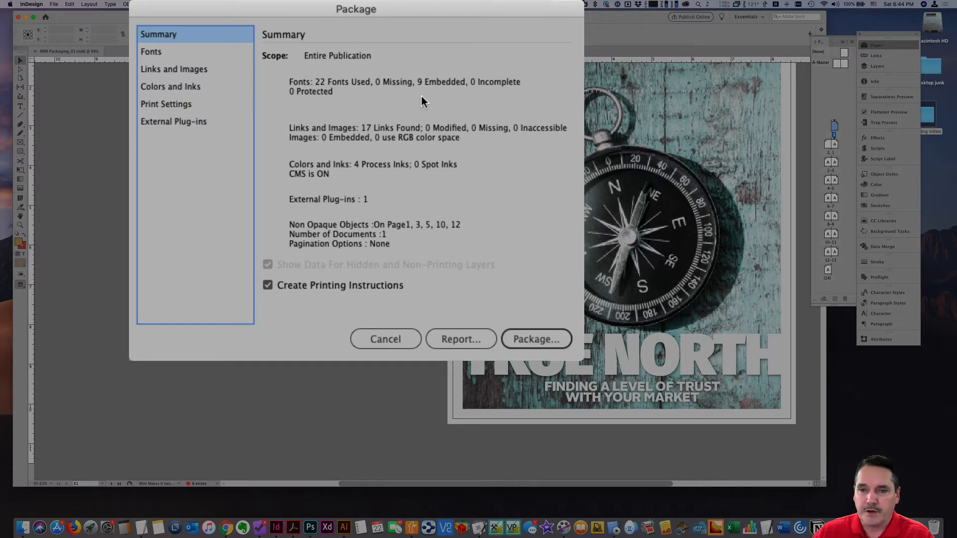
click(533, 339)
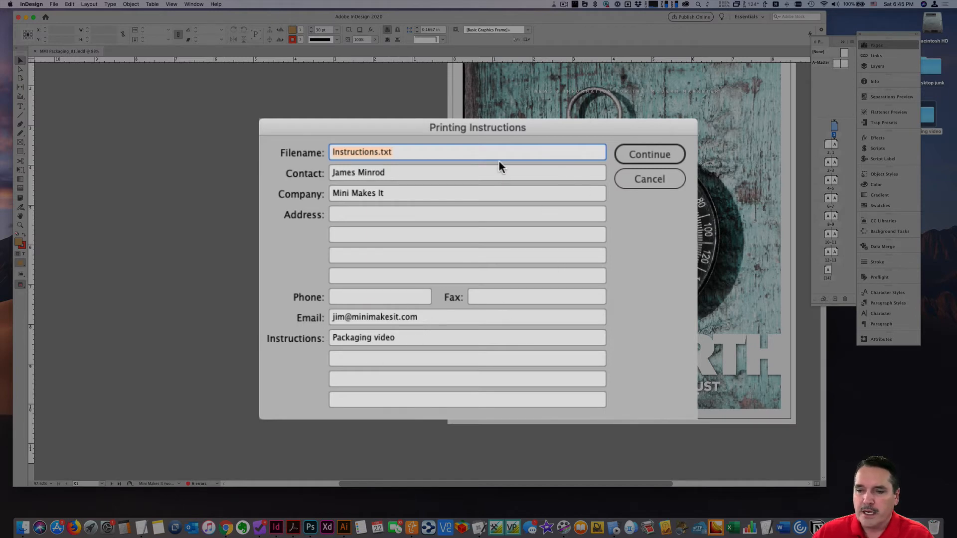
click(645, 157)
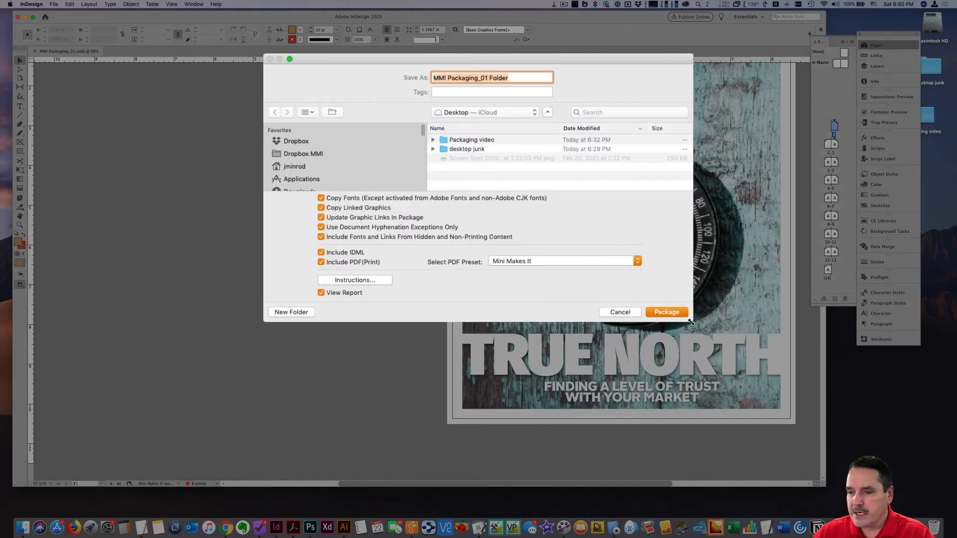
drag(691, 323, 770, 426)
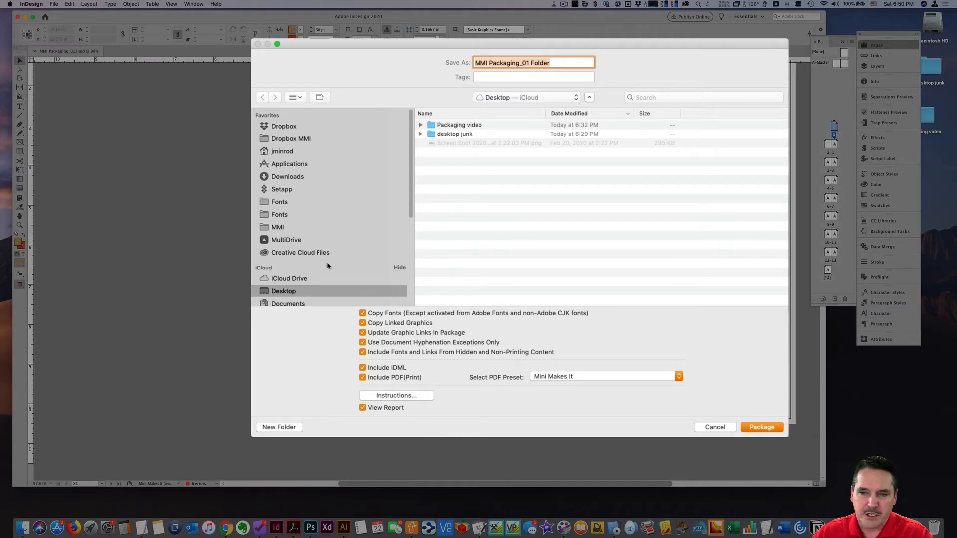
drag(443, 46, 359, 7)
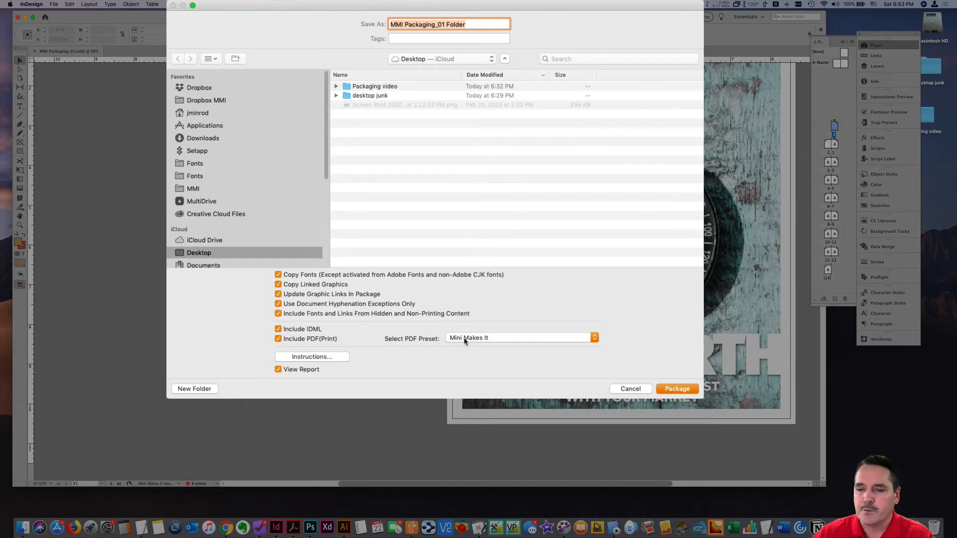
Check the printing instructions and package to the Desktop as MMI Packaging_01 Folder with the Mini Makes It PDF preset, accepting the font restrictions
click(317, 357)
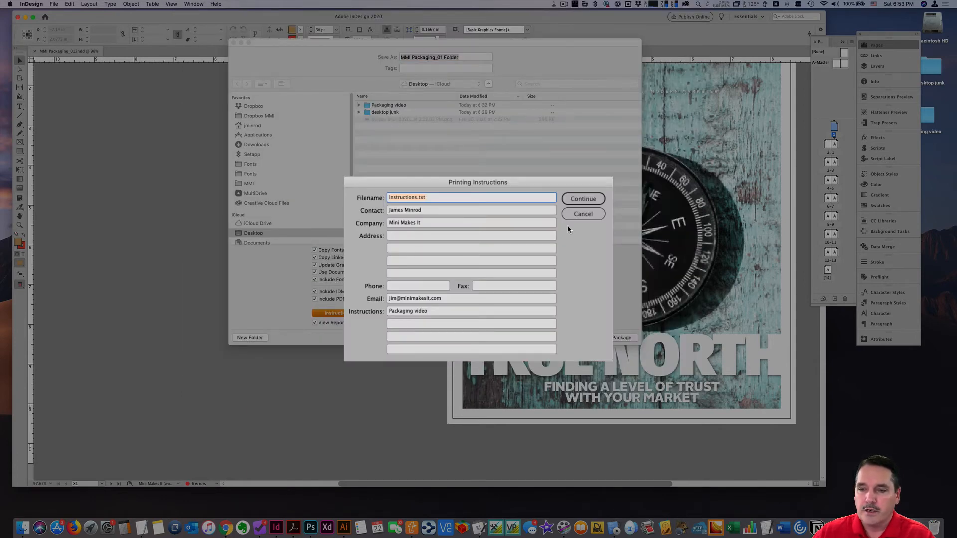
click(586, 216)
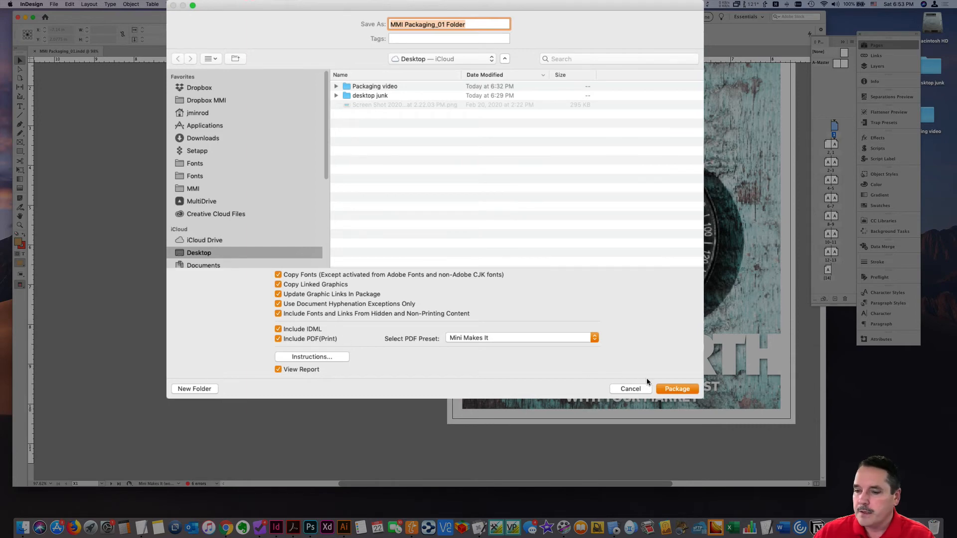
click(678, 389)
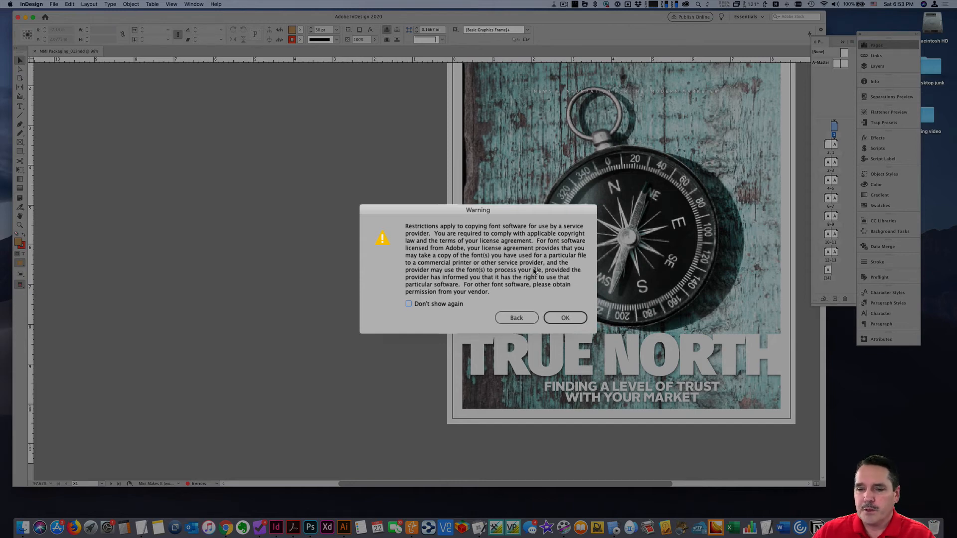
click(566, 320)
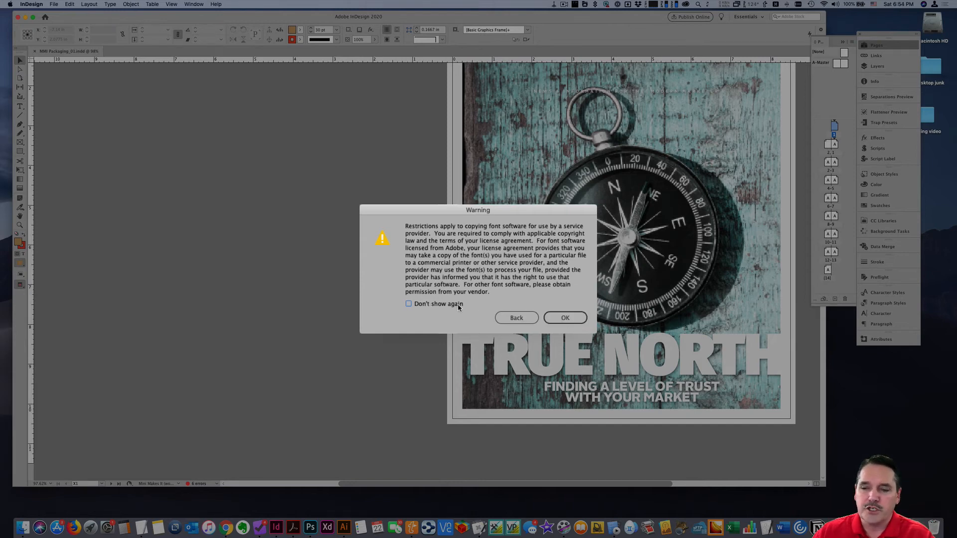
click(564, 319)
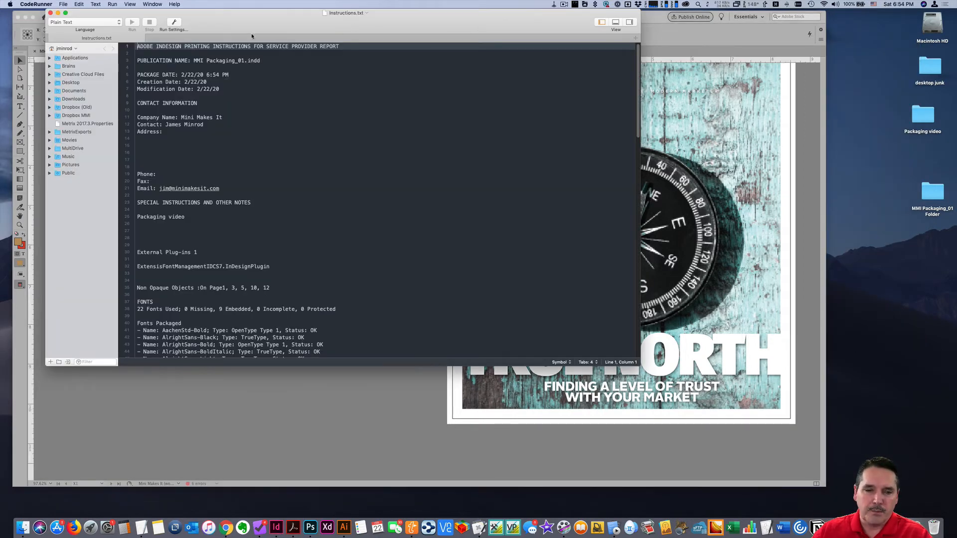
Read through the Instructions.txt package report and close it
scroll(324, 178, down, 10)
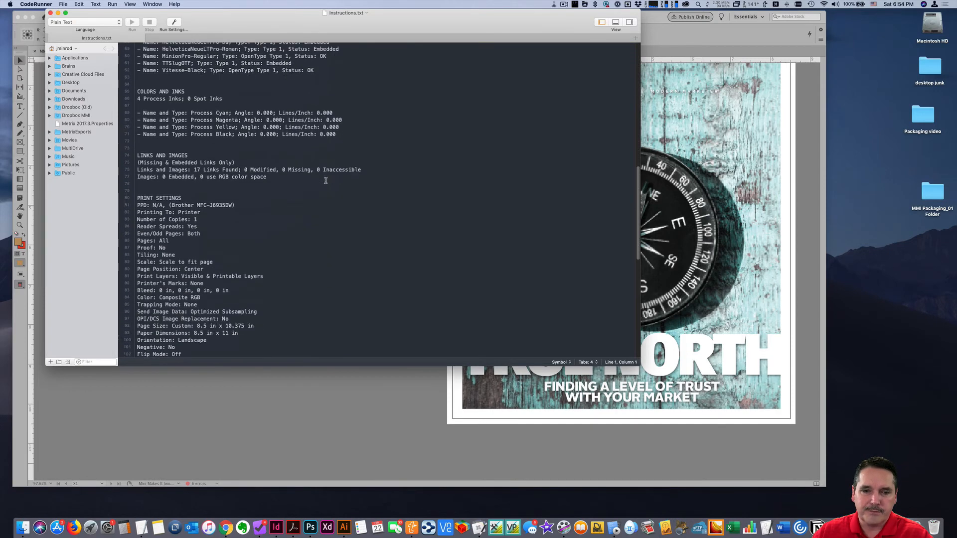
scroll(325, 181, down, 10)
key(super+w)
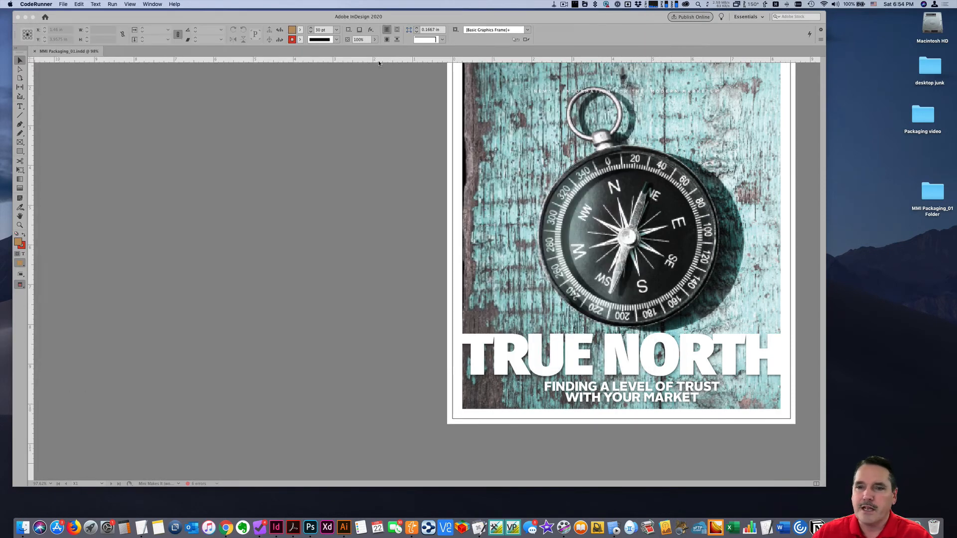
Hide InDesign and move MMI Packaging_01 Folder to the middle of the desktop
click(356, 88)
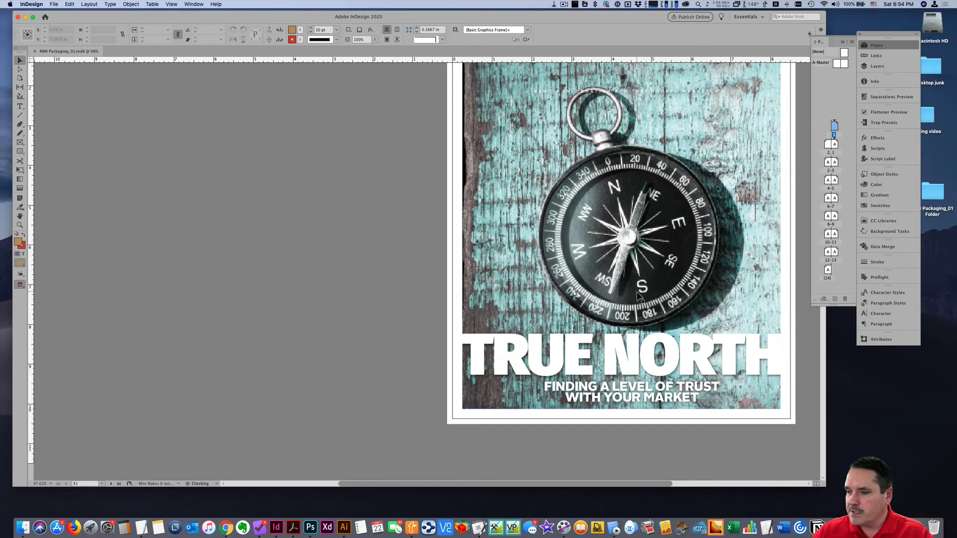
key(super+h)
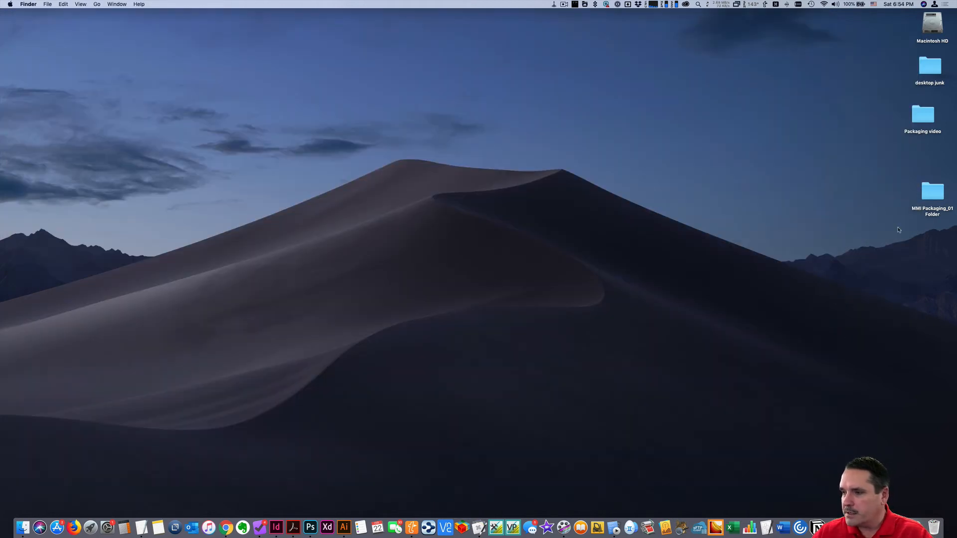
drag(939, 198, 522, 194)
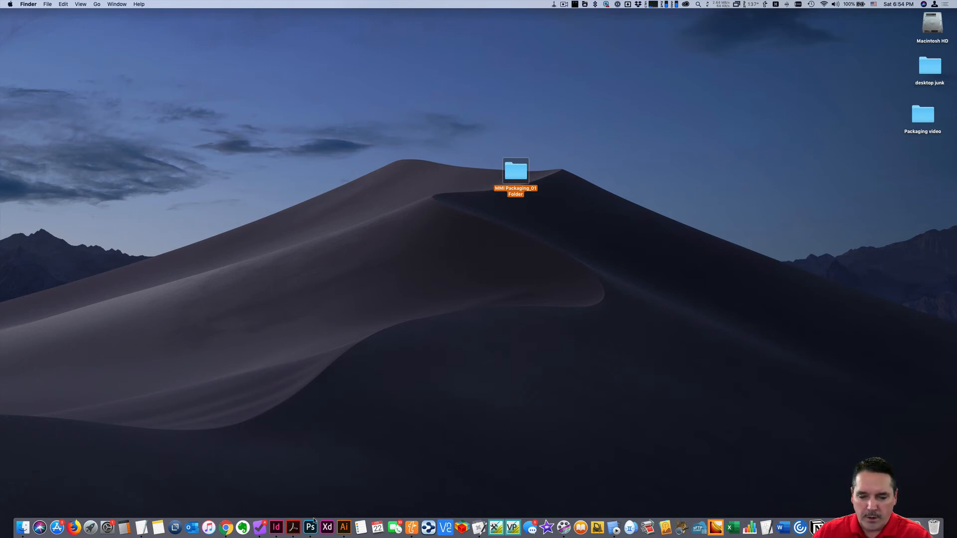
Bring InDesign up briefly, hide it again and open MMI Packaging_01 Folder from the desktop
click(276, 528)
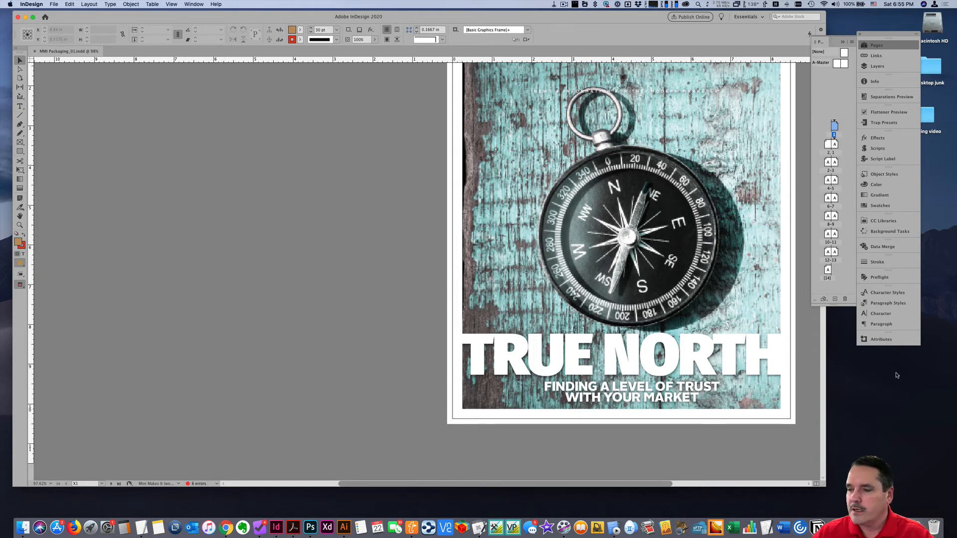
key(super+h)
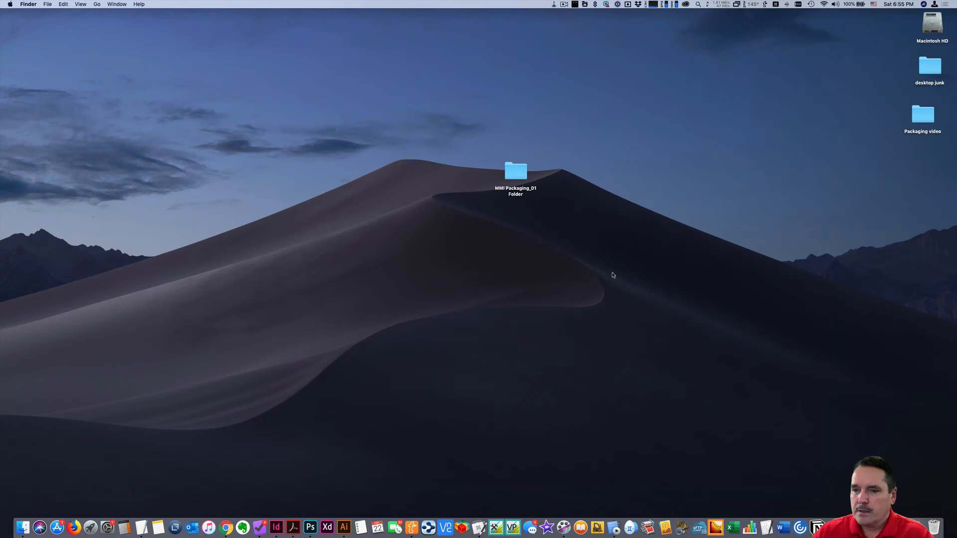
click(516, 172)
double_click(516, 173)
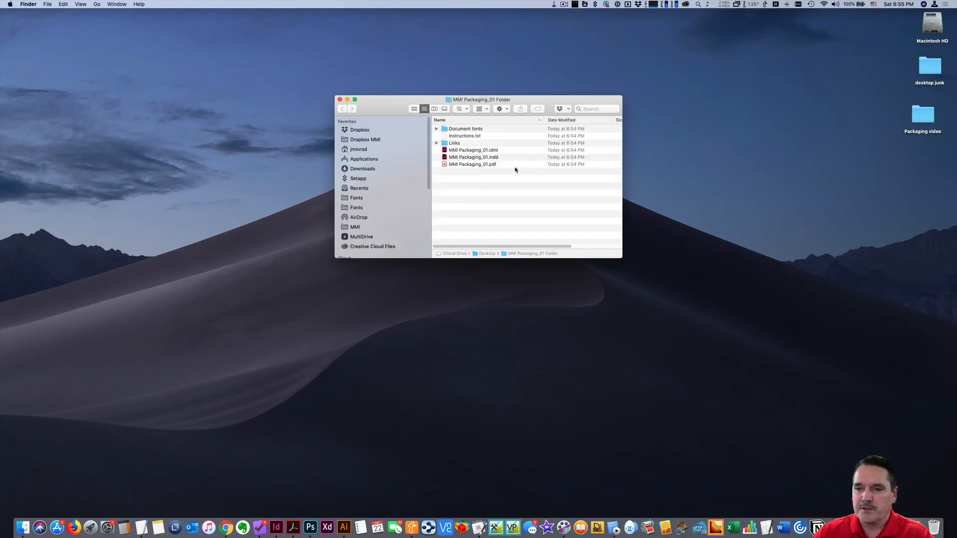
Examine the contents of the packaged Document fonts and Links folders in an enlarged window
click(464, 131)
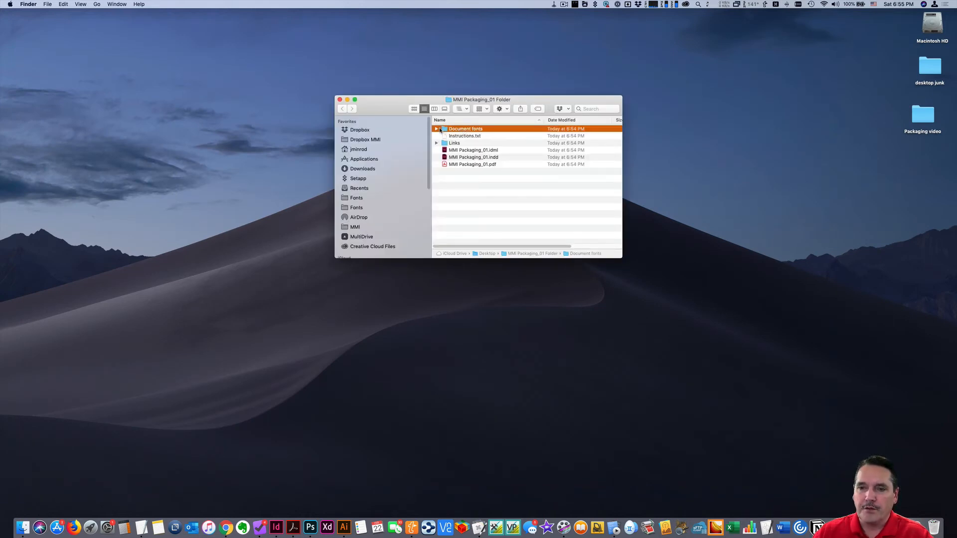
key(Right)
scroll(497, 189, down, 3)
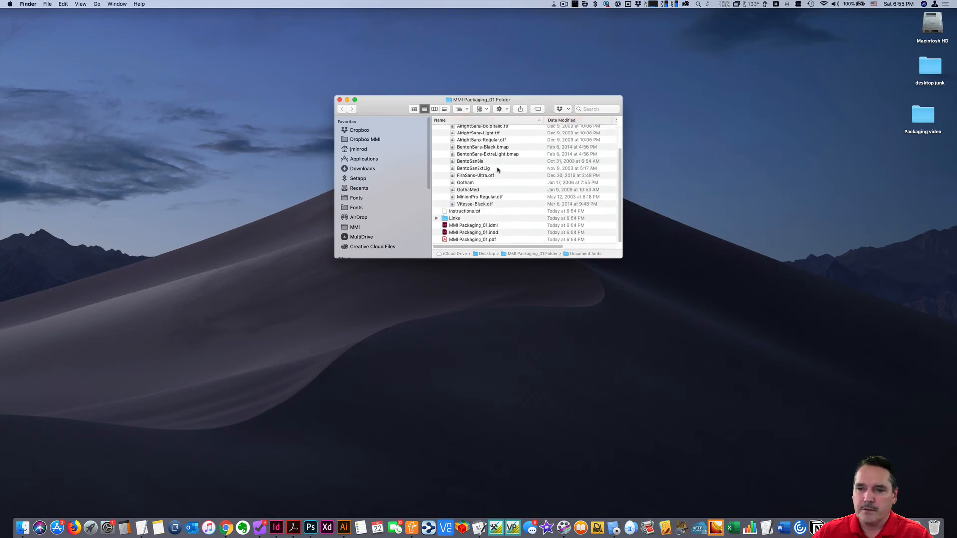
scroll(529, 165, up, 4)
drag(620, 257, 756, 333)
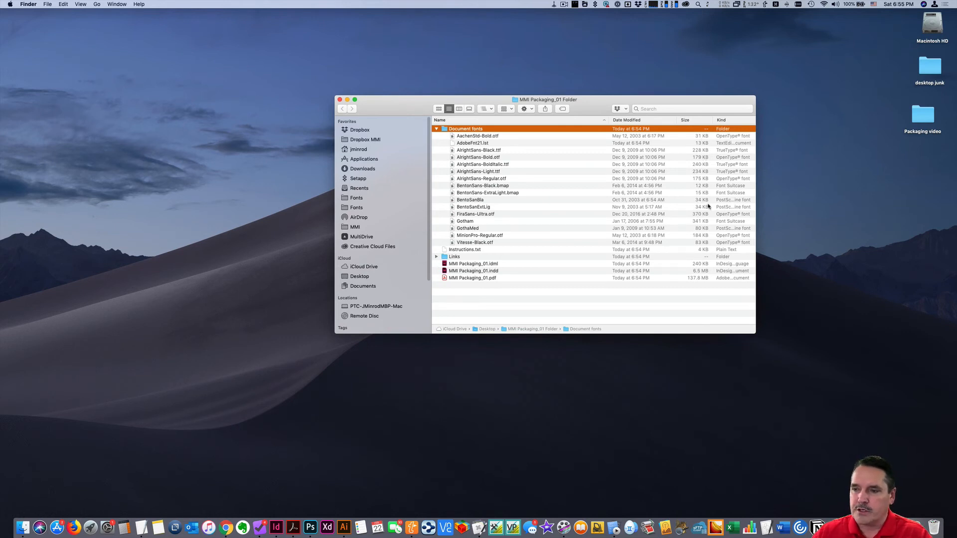
click(436, 129)
click(463, 137)
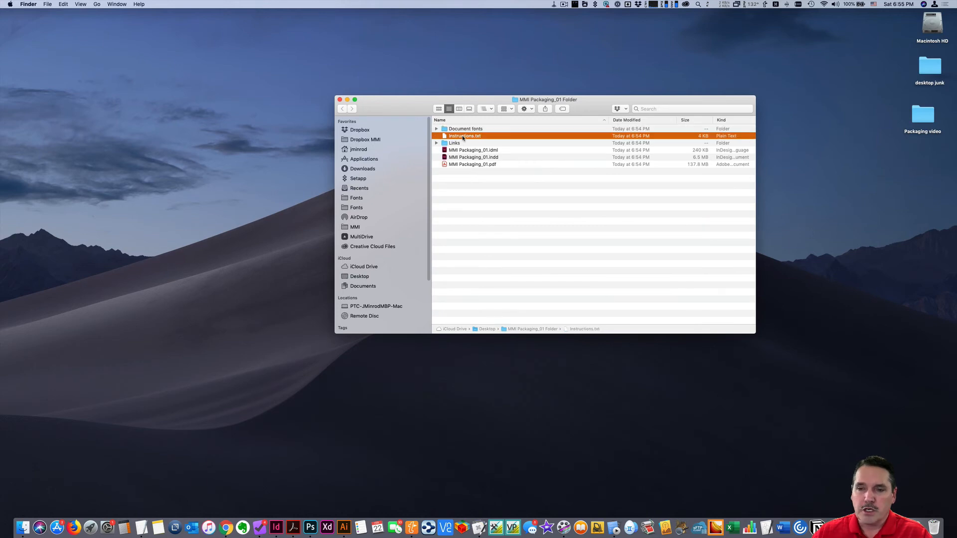
click(436, 143)
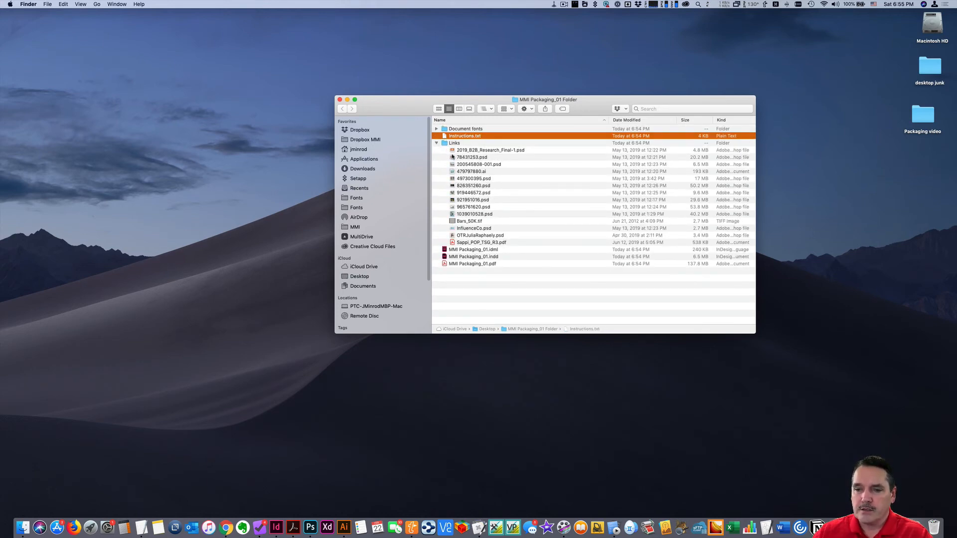
click(436, 143)
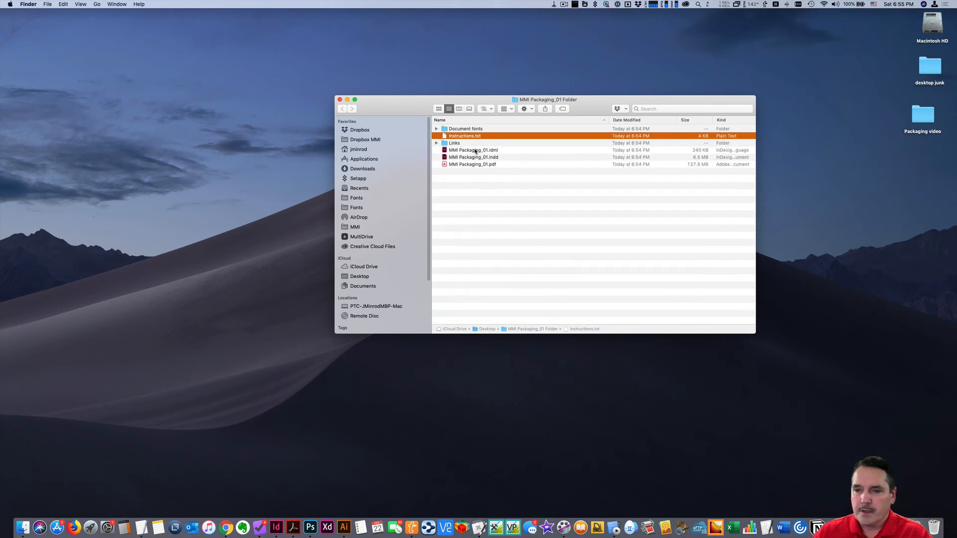
Go through the packaged IDML and INDD files and open MMI Packaging_01.pdf in Acrobat
click(476, 150)
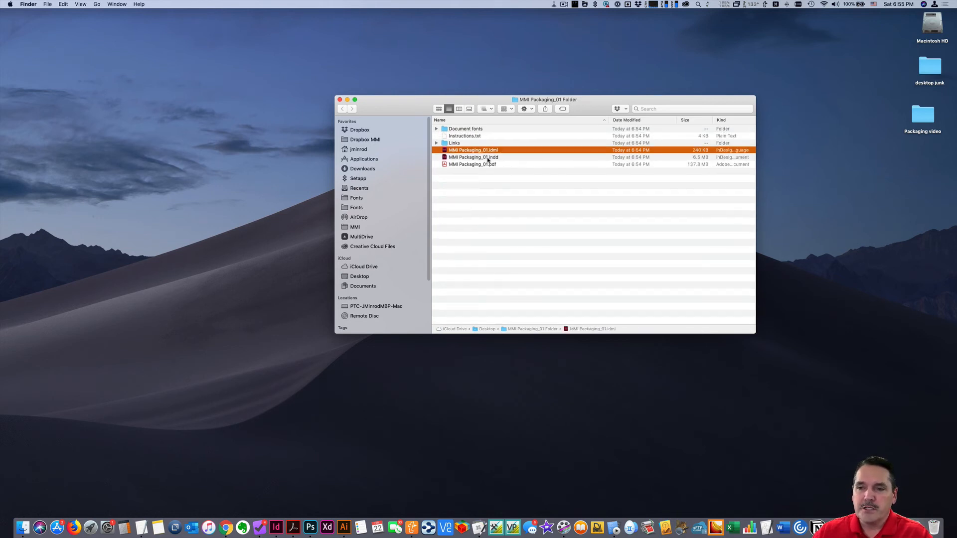
click(487, 157)
click(461, 166)
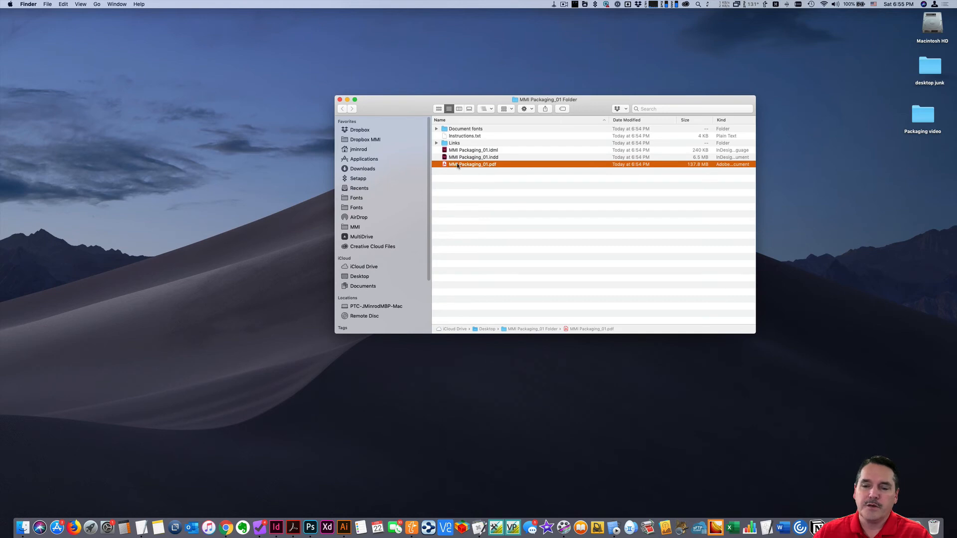
double_click(445, 165)
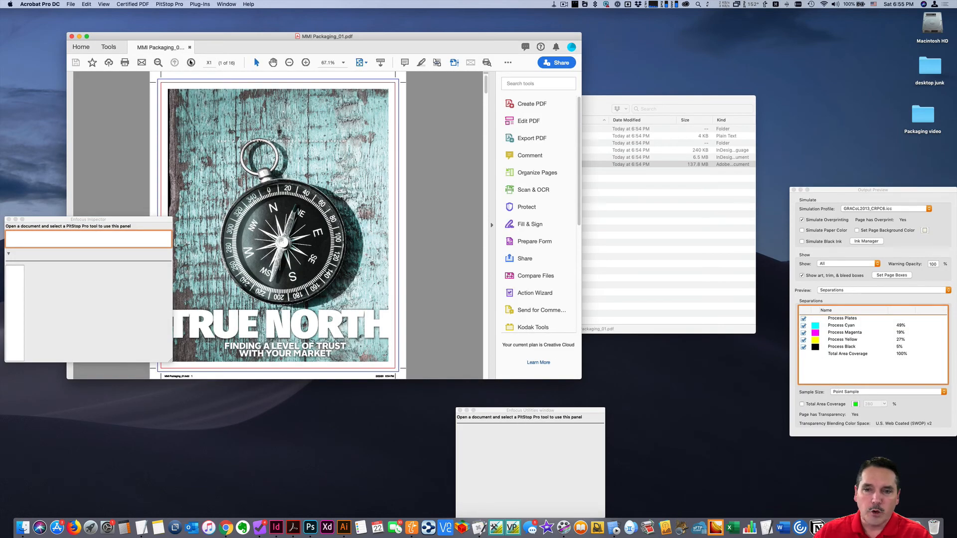
Page through the opening pages of MMI Packaging_01.pdf and quit Acrobat
click(190, 63)
click(190, 63)
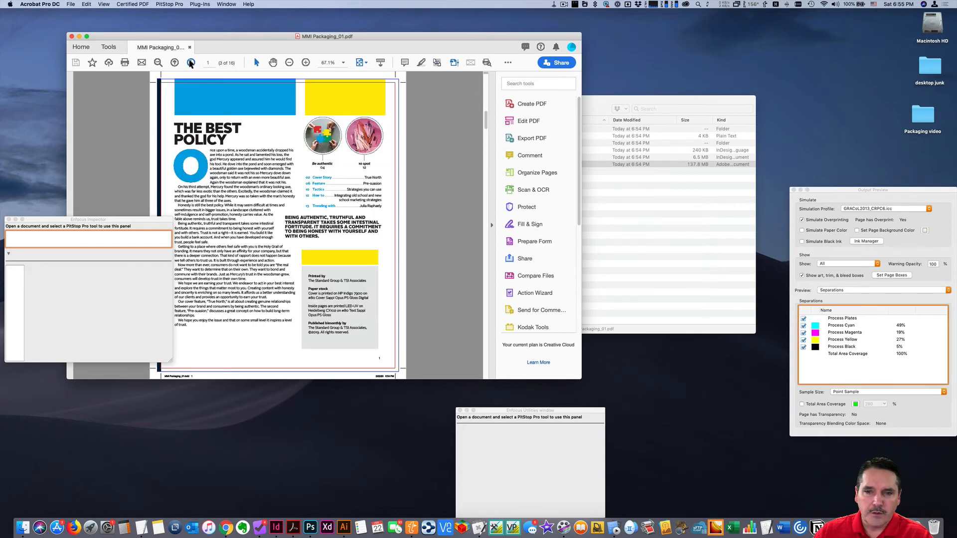
click(191, 64)
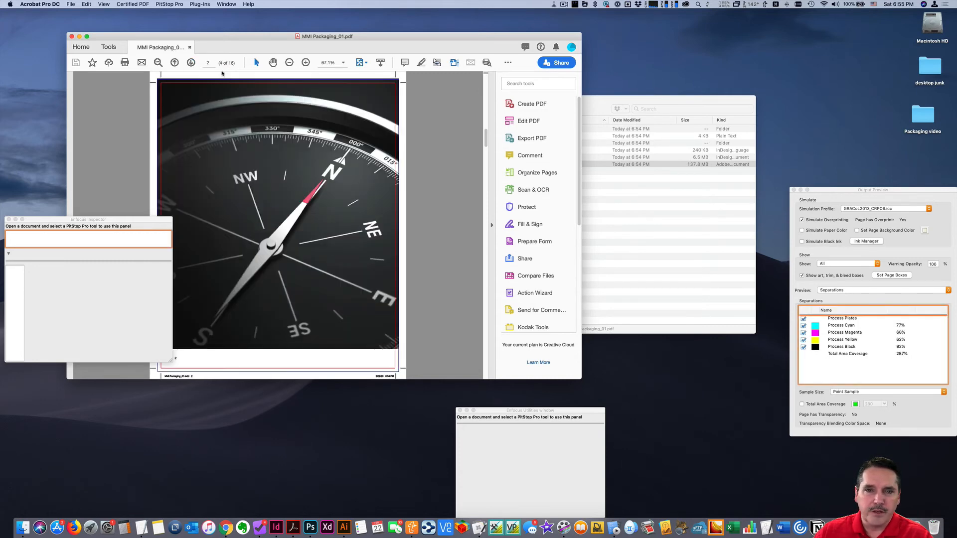
click(192, 63)
key(super+q)
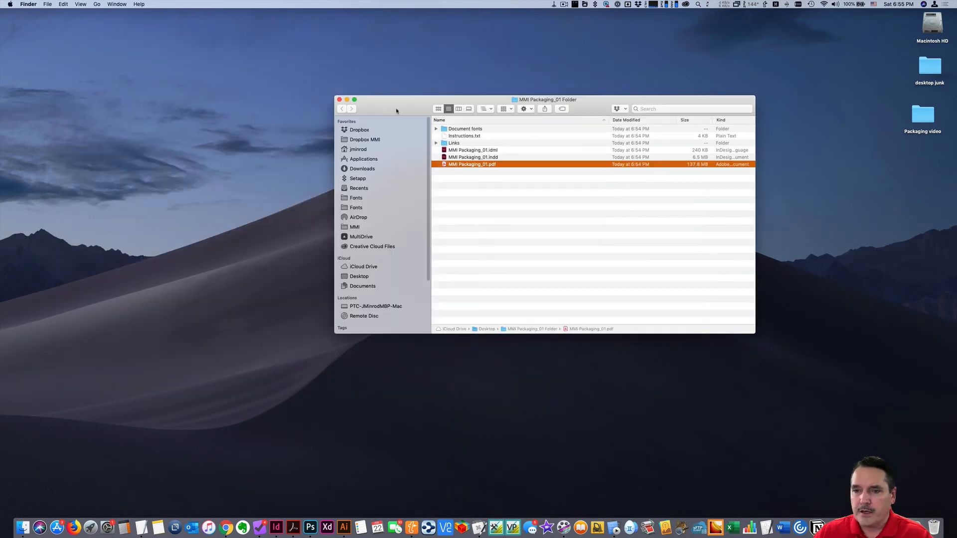
Deselect the PDF and close the MMI Packaging_01 Folder window
click(476, 202)
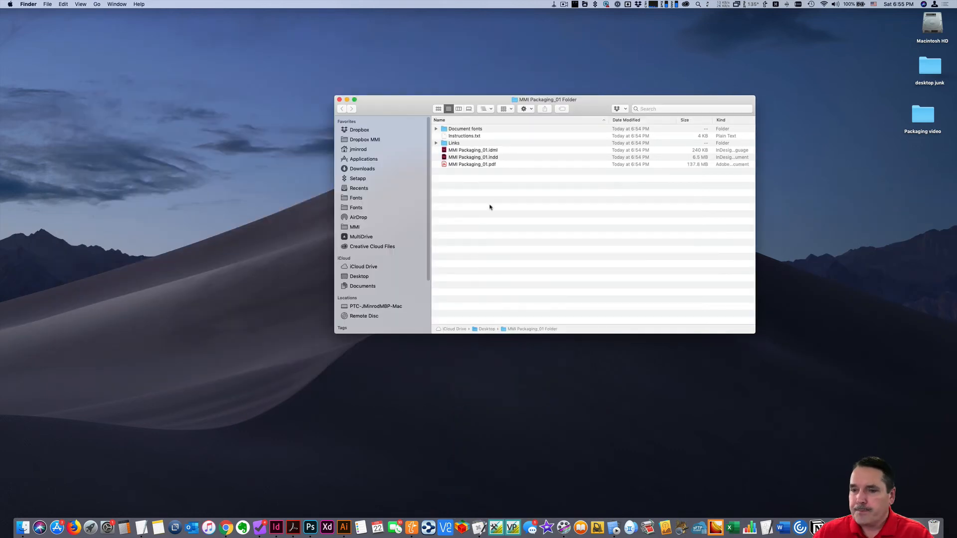
click(340, 99)
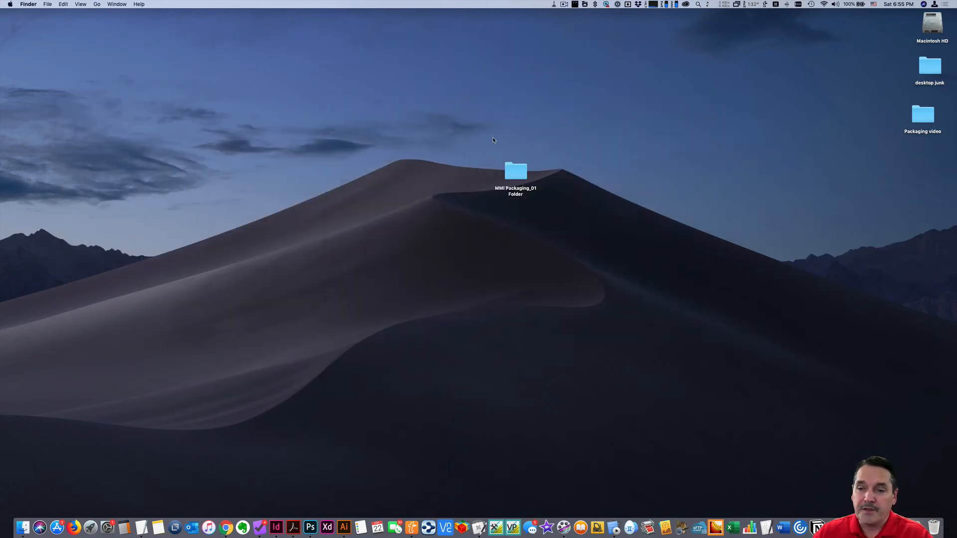
right_click(515, 173)
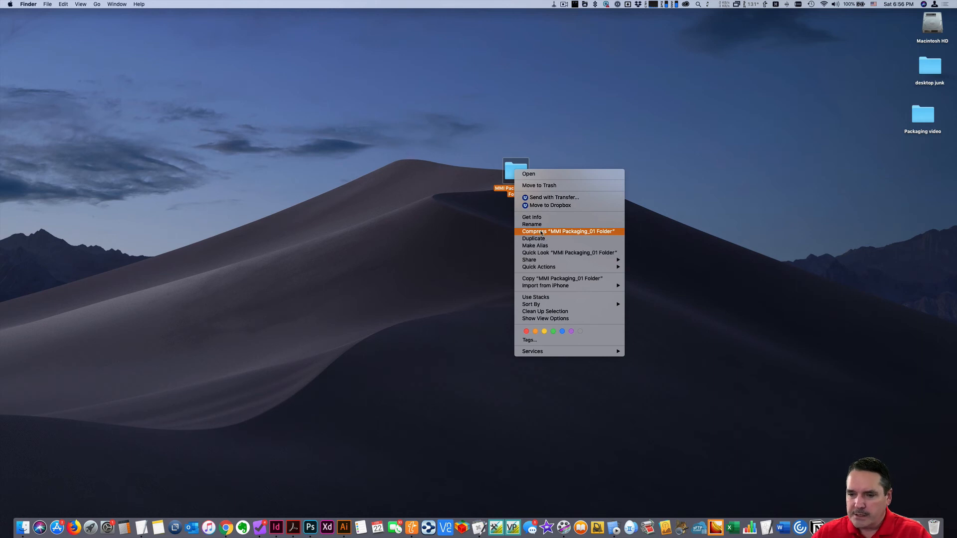
click(503, 207)
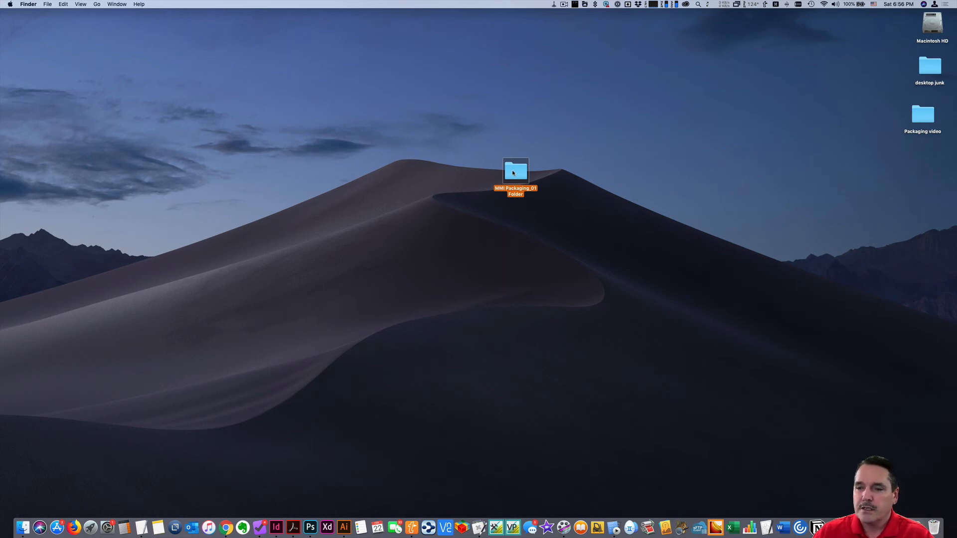
click(495, 213)
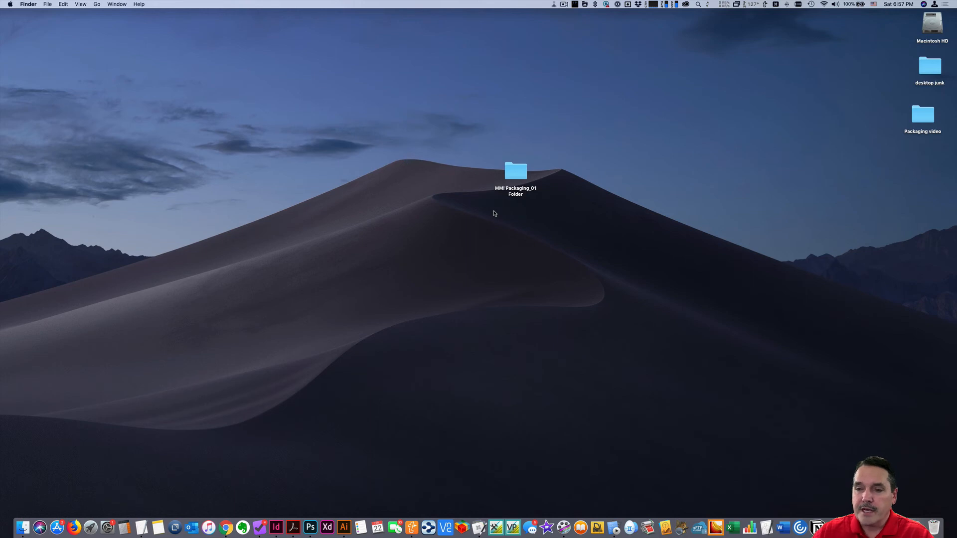
click(517, 172)
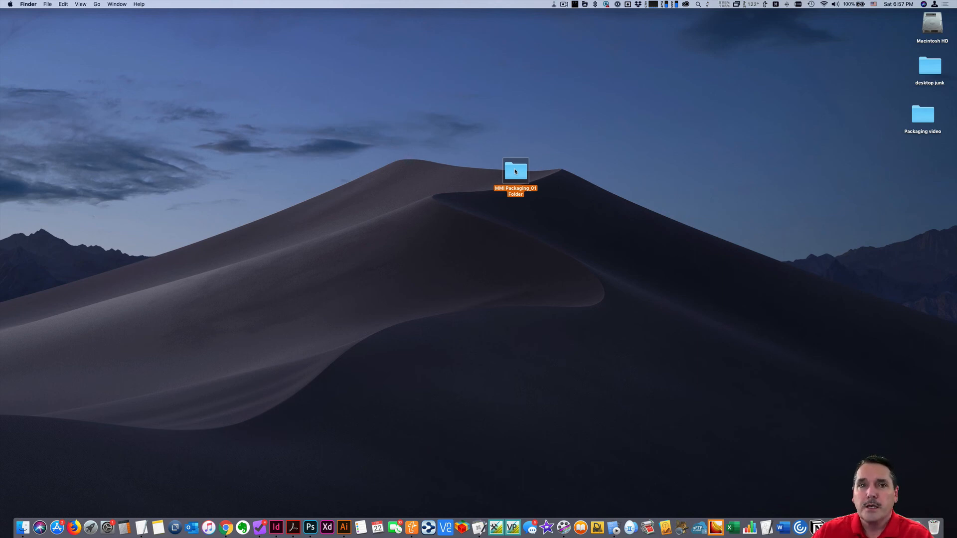
click(496, 171)
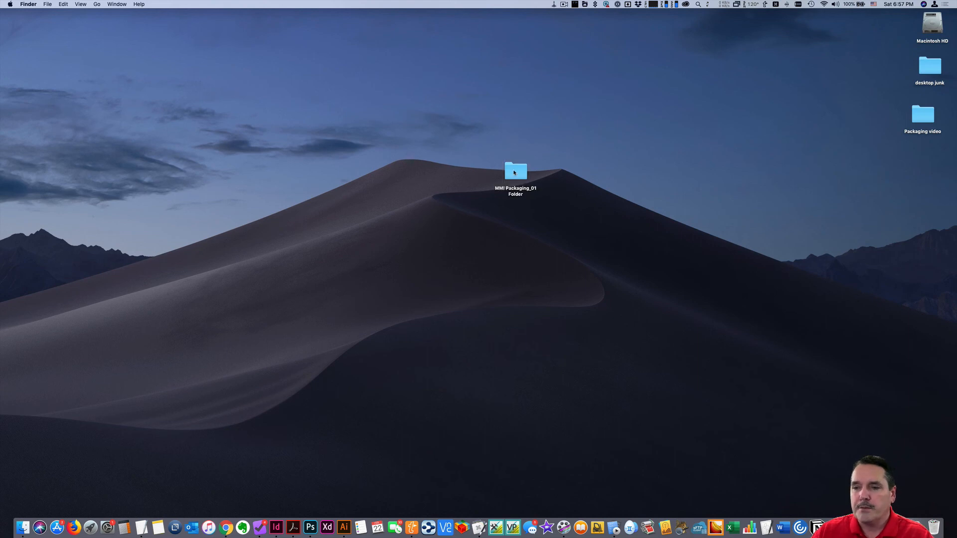
Compress MMI Packaging_01 Folder on the desktop into a zip archive
click(516, 171)
right_click(517, 172)
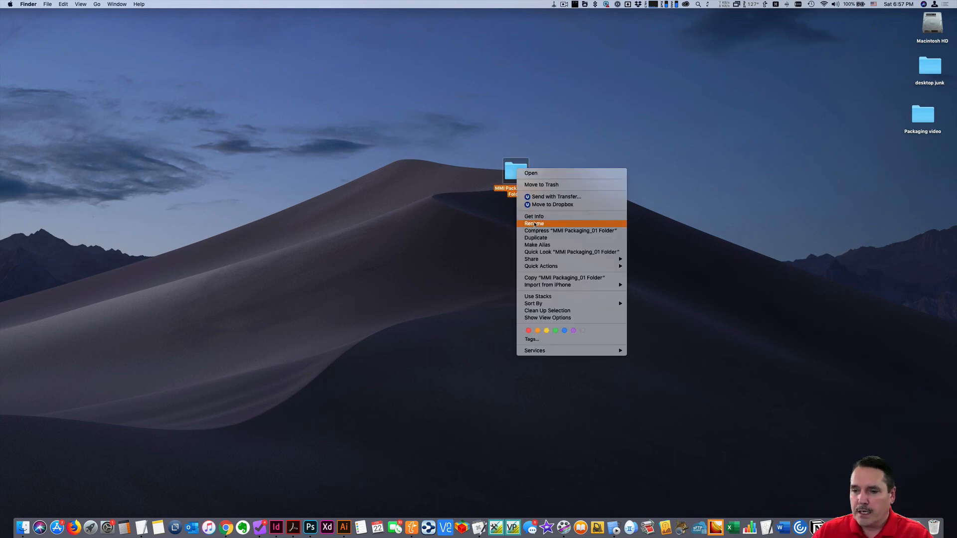
click(558, 231)
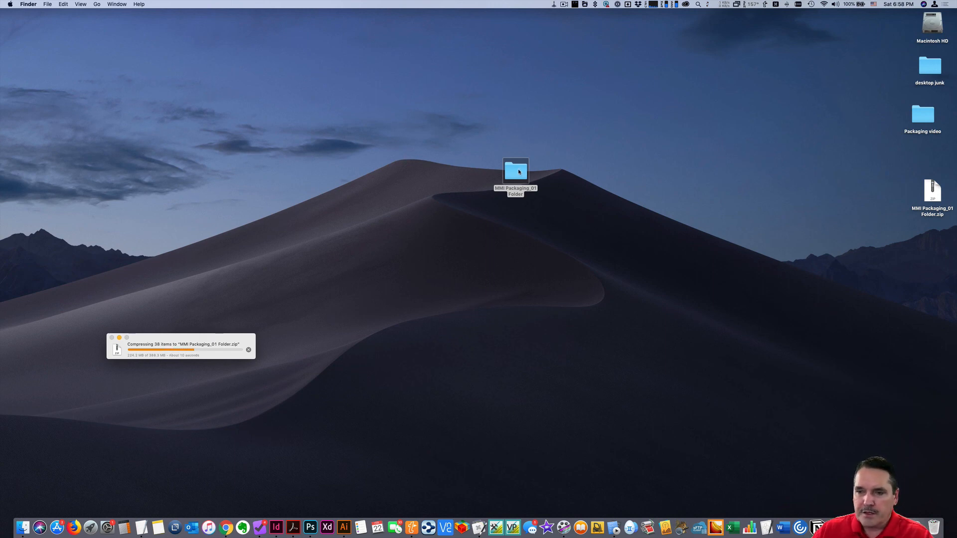
Line up MMI Packaging_01 Folder and its zip archive on the desktop below the Packaging video folder
drag(519, 172, 926, 154)
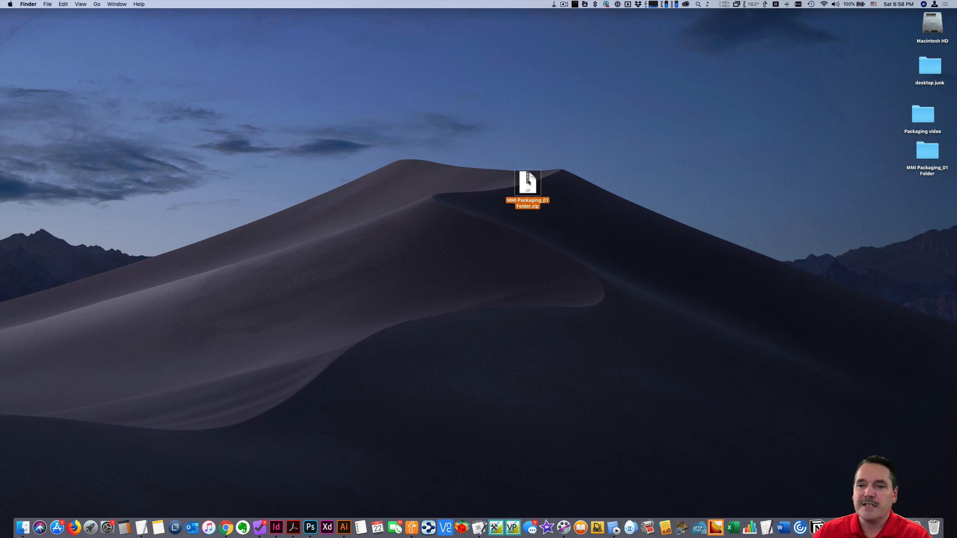
click(510, 185)
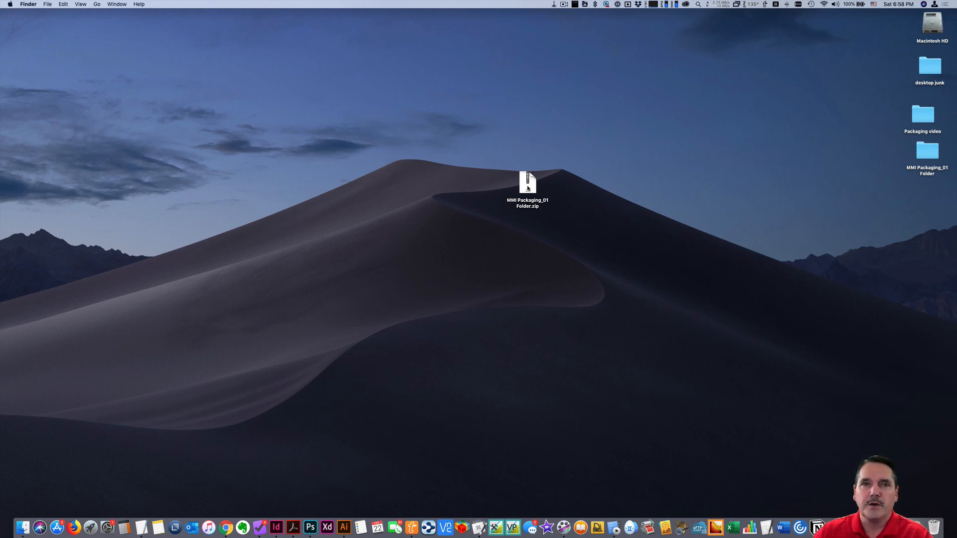
drag(527, 187, 926, 204)
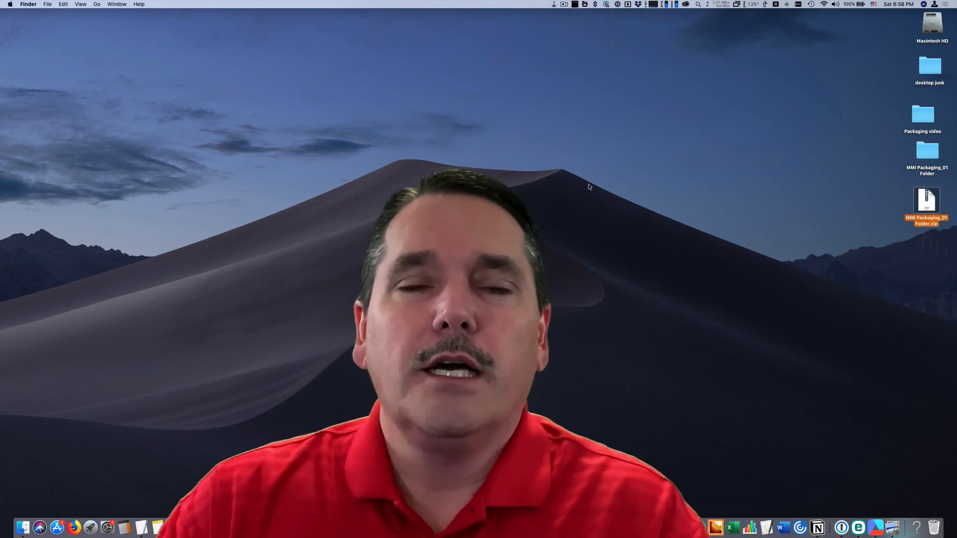